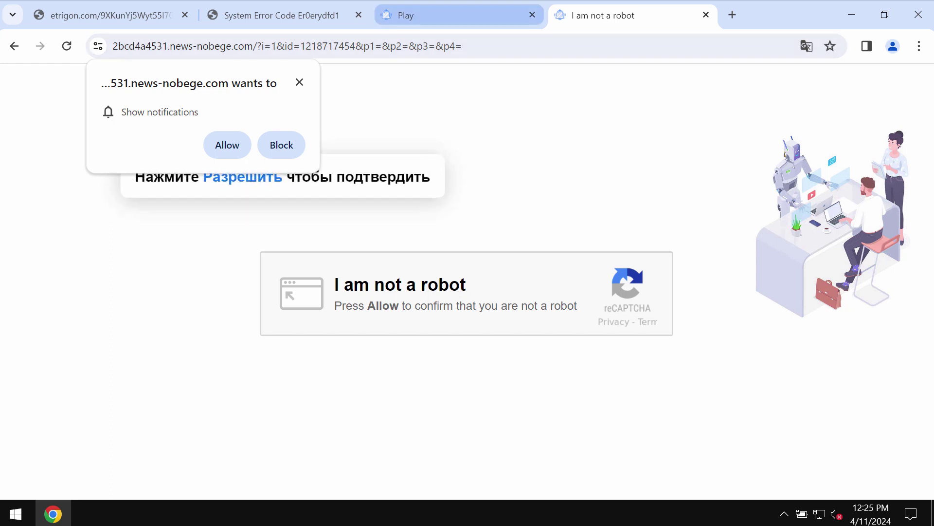
Allow notifications from the nobege, tekica and check-tl-ver-54-1.com robot-check pages.
left_click(225, 144)
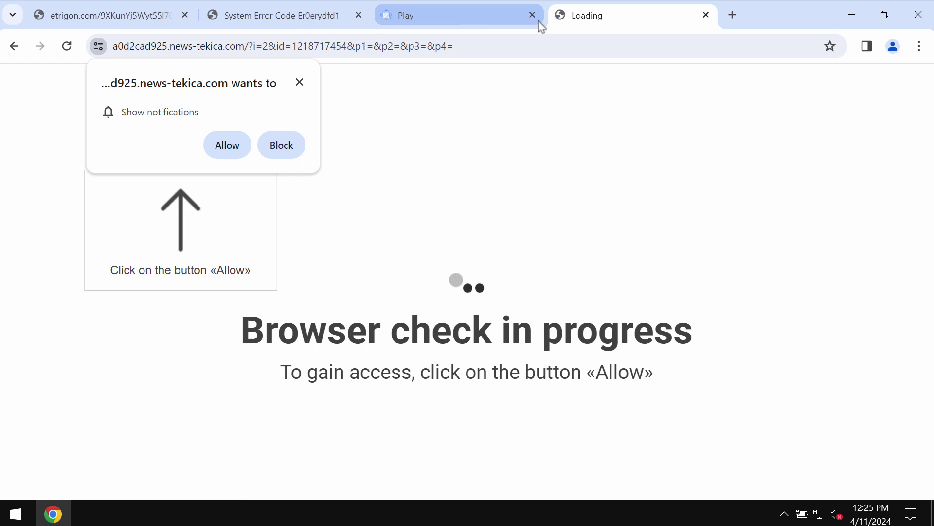
left_click(218, 149)
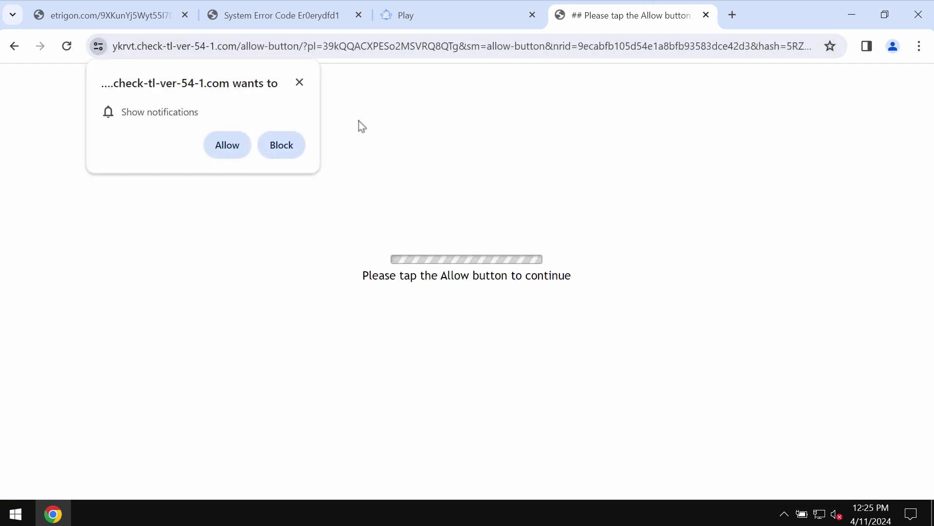
left_click(235, 147)
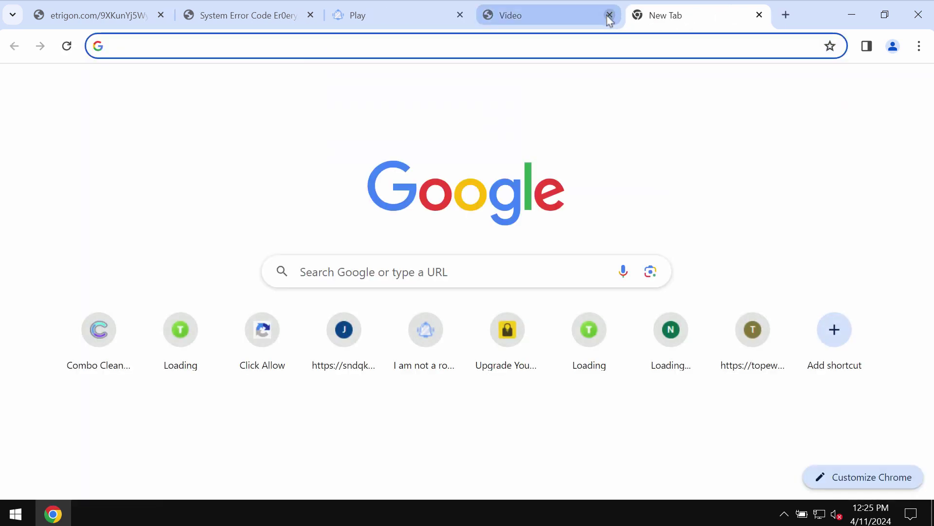
Close the Video tab and go to Chrome's Notifications page under Privacy and security site settings.
left_click(610, 15)
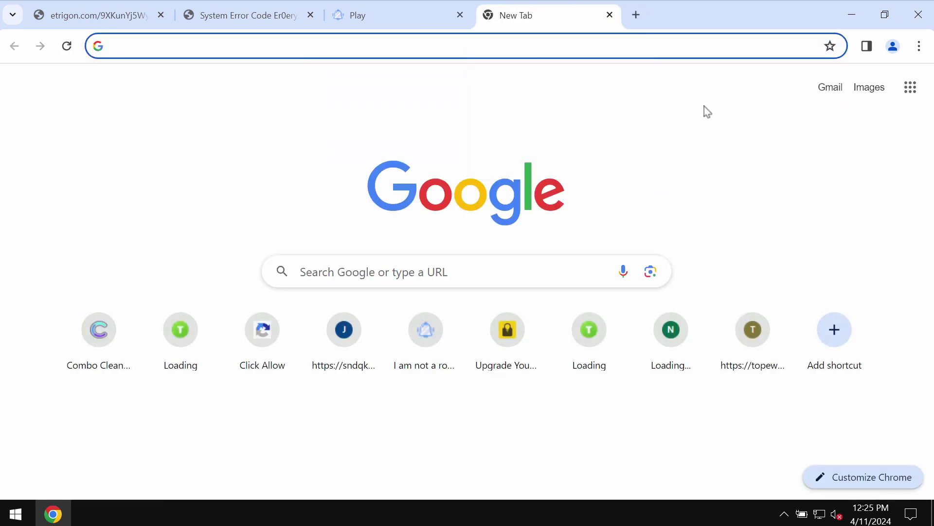
left_click(919, 46)
scroll(818, 240, "down", 3)
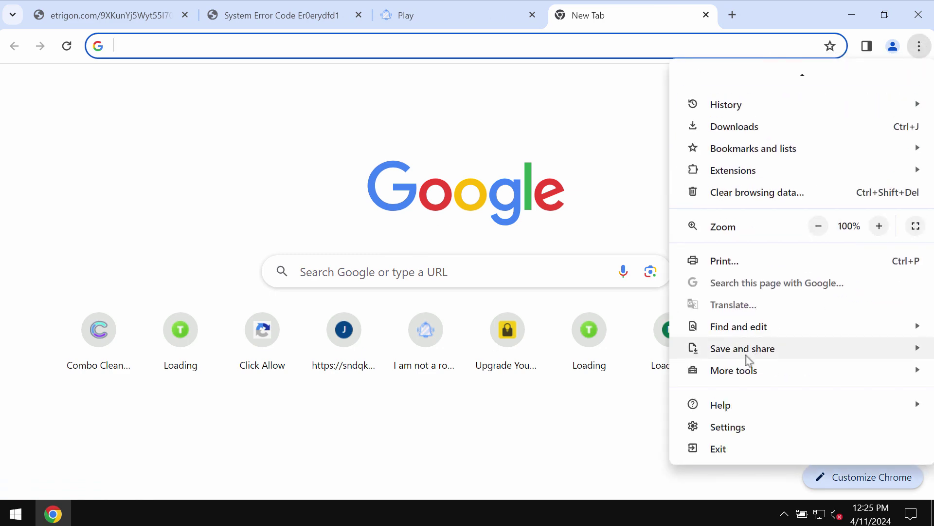
left_click(699, 426)
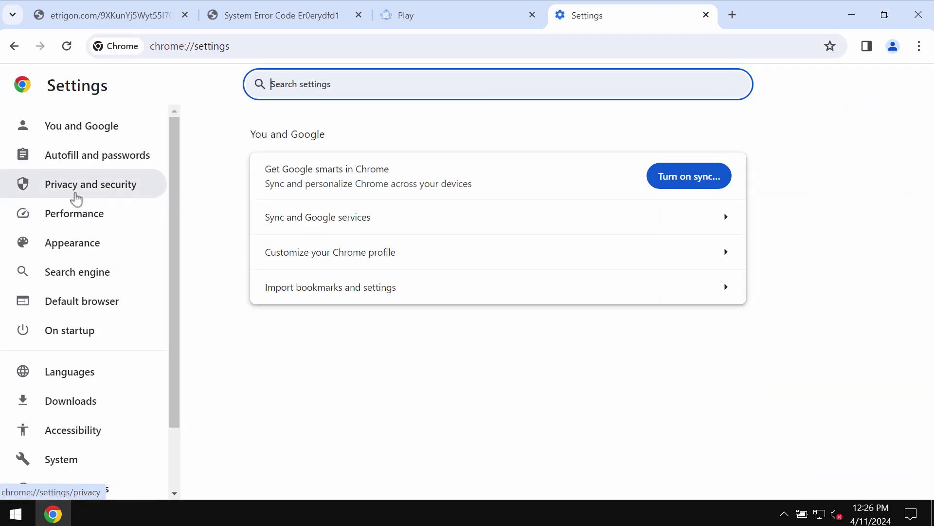
left_click(75, 192)
scroll(150, 329, "down", 1)
scroll(353, 445, "down", 1)
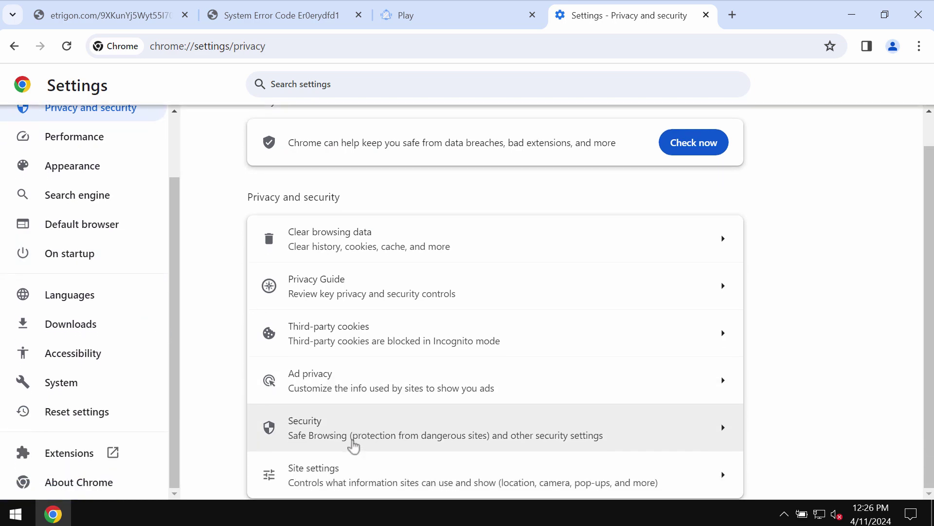
left_click(344, 482)
scroll(401, 407, "down", 3)
scroll(401, 407, "down", 3)
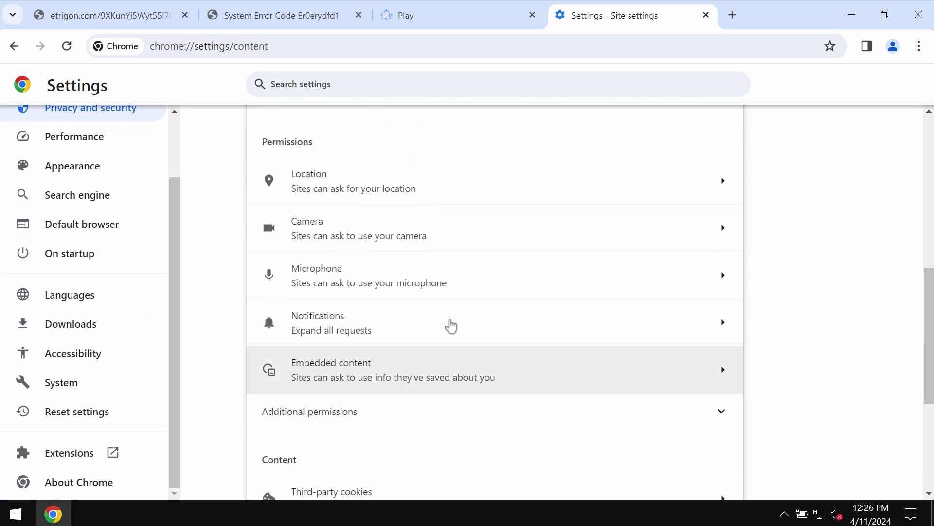
left_click(443, 339)
scroll(527, 299, "down", 3)
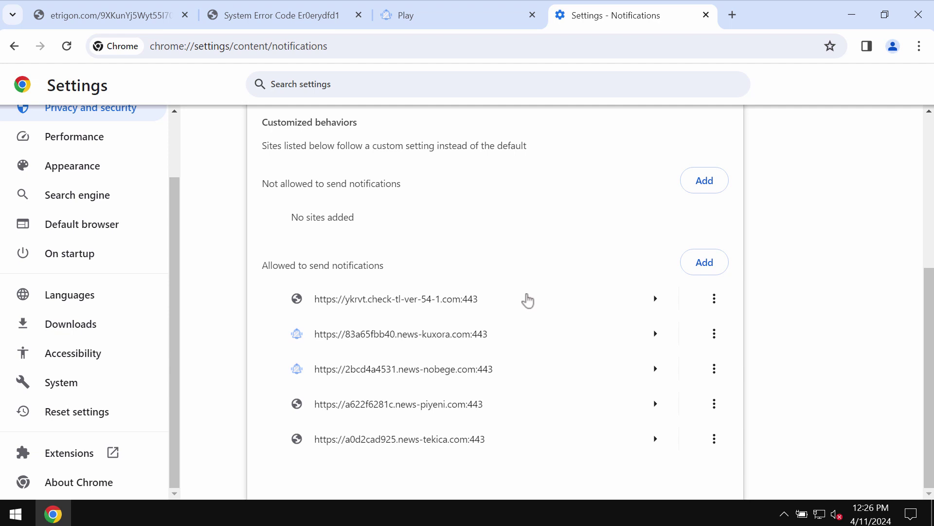
Remove check-tl-ver-54-1.com, kuxora, nobege, piyeni and tekica from allowed notification sites.
left_click(714, 298)
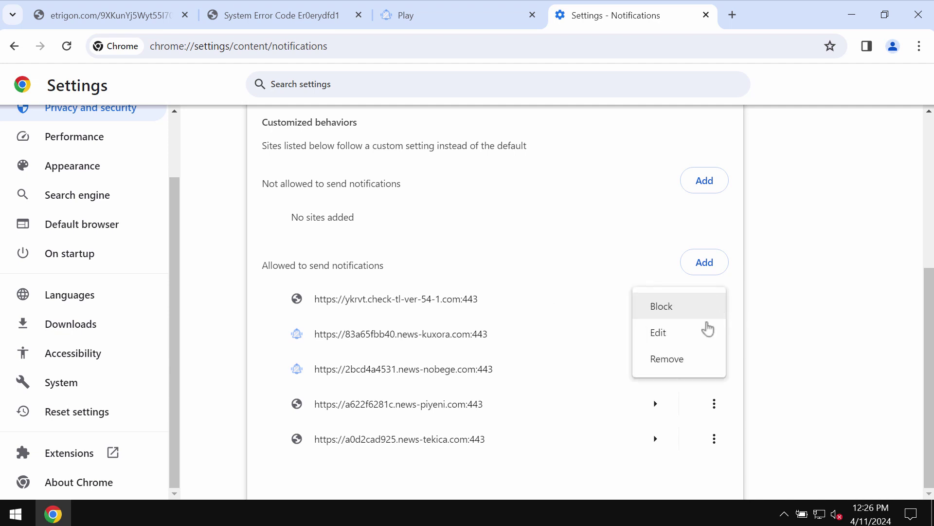
left_click(684, 363)
left_click(714, 334)
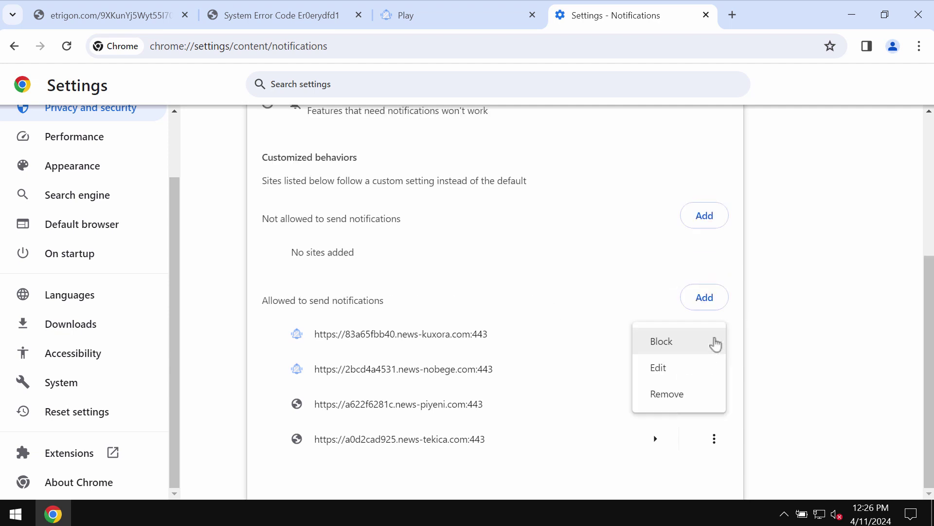
left_click(688, 389)
left_click(712, 371)
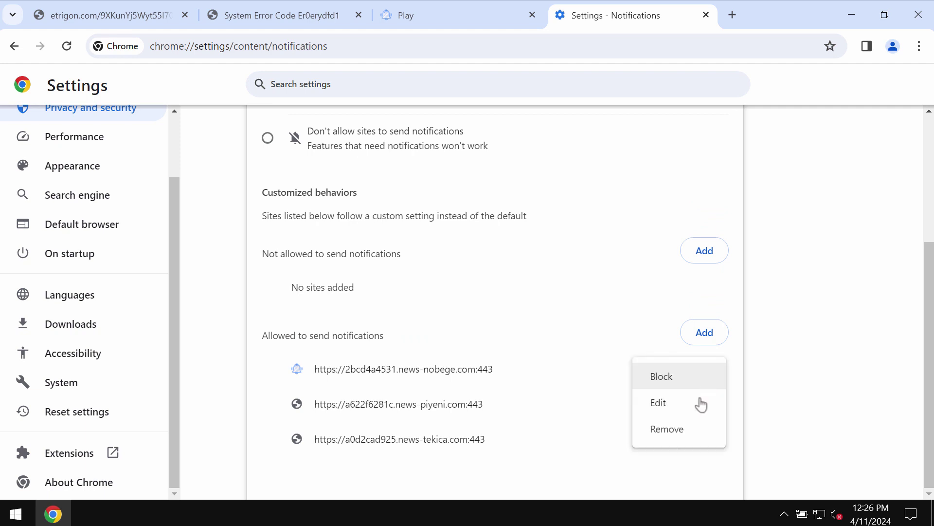
left_click(682, 433)
left_click(712, 406)
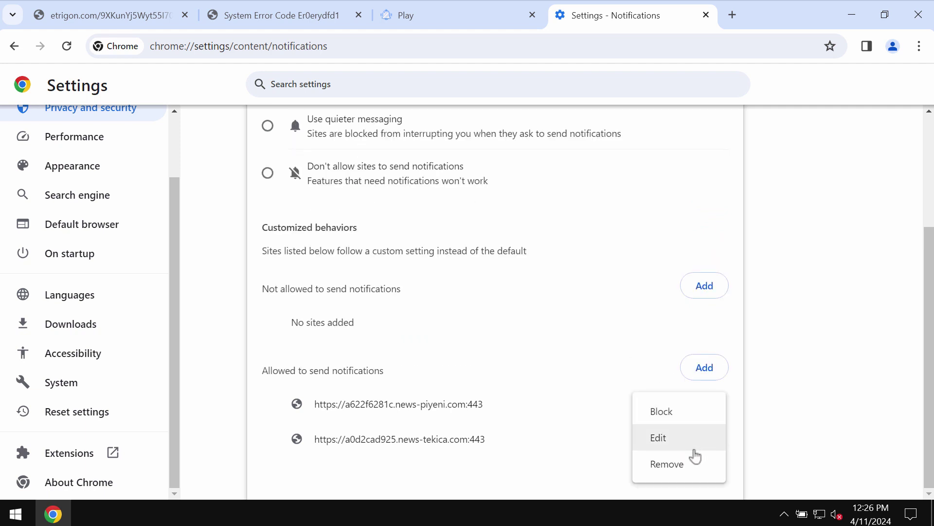
left_click(686, 462)
left_click(715, 441)
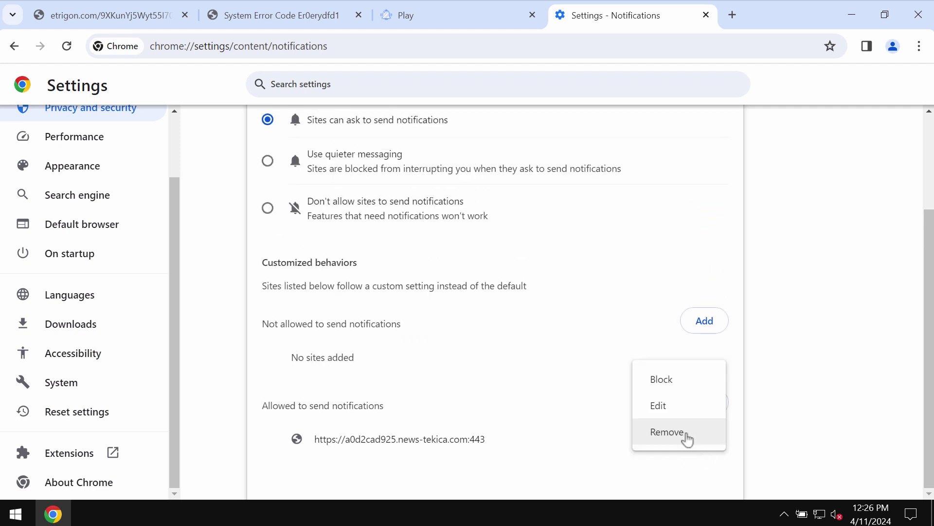
left_click(686, 441)
Load combocleaner.com, then minimize Chrome and launch Combo Cleaner from its desktop icon.
left_click(614, 51)
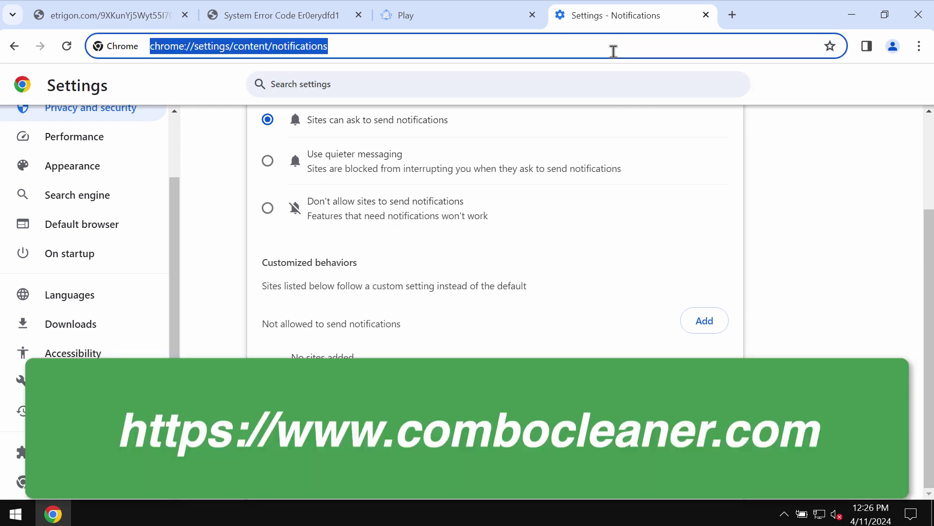
type("c")
key("Return")
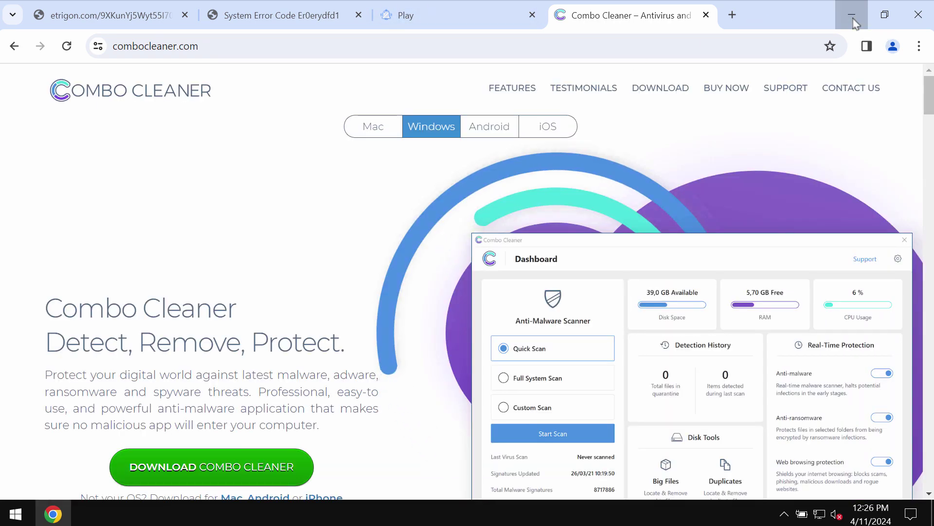
left_click(852, 16)
double_click(59, 298)
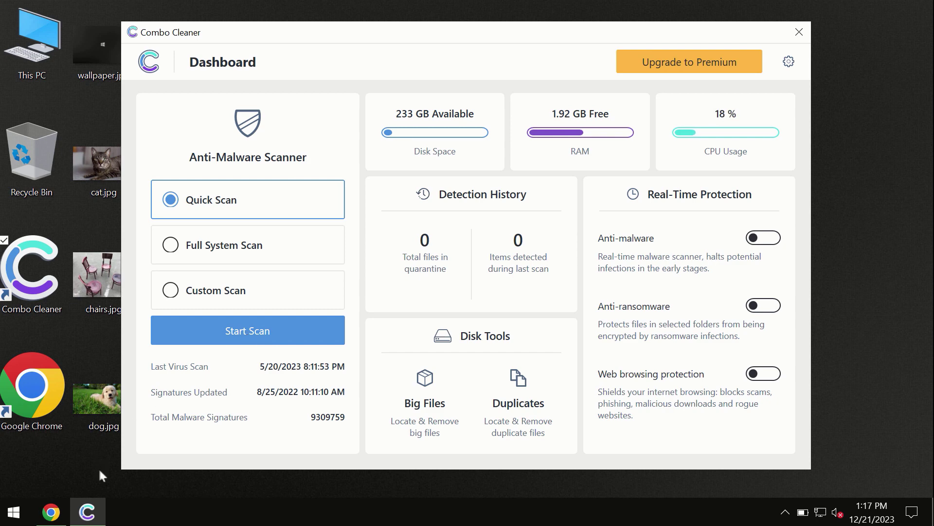
mouse_move(54, 513)
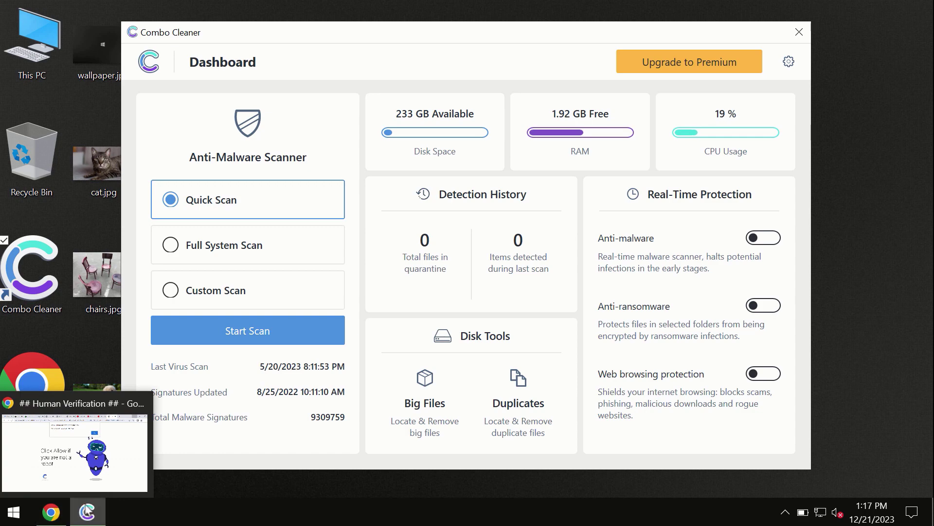
Load combocleaner.com in a new Chrome tab, then minimize Chrome back to the dashboard.
left_click(51, 512)
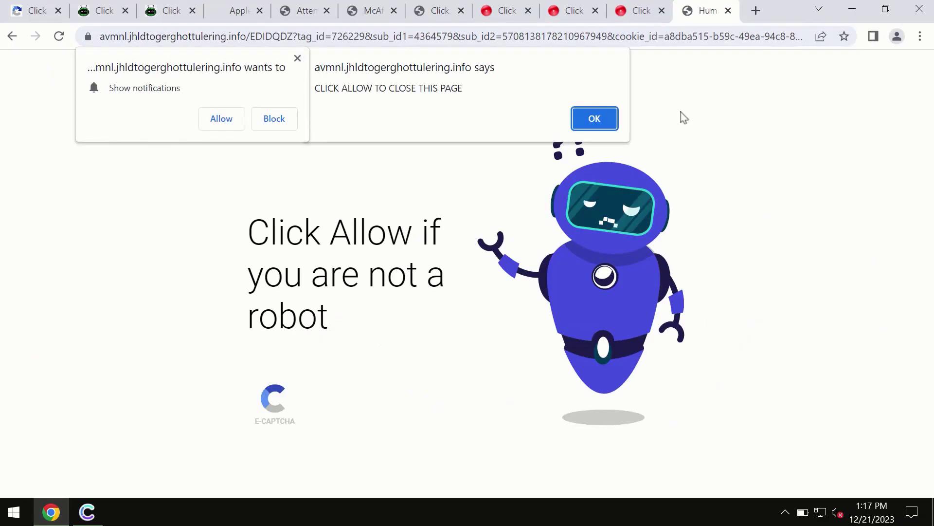
left_click(757, 10)
type("combocleaner.com")
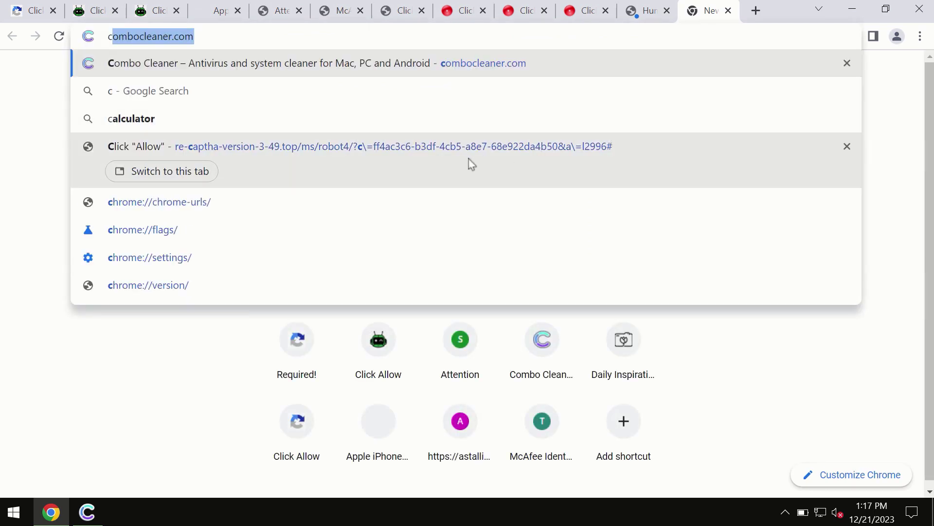
key("Return")
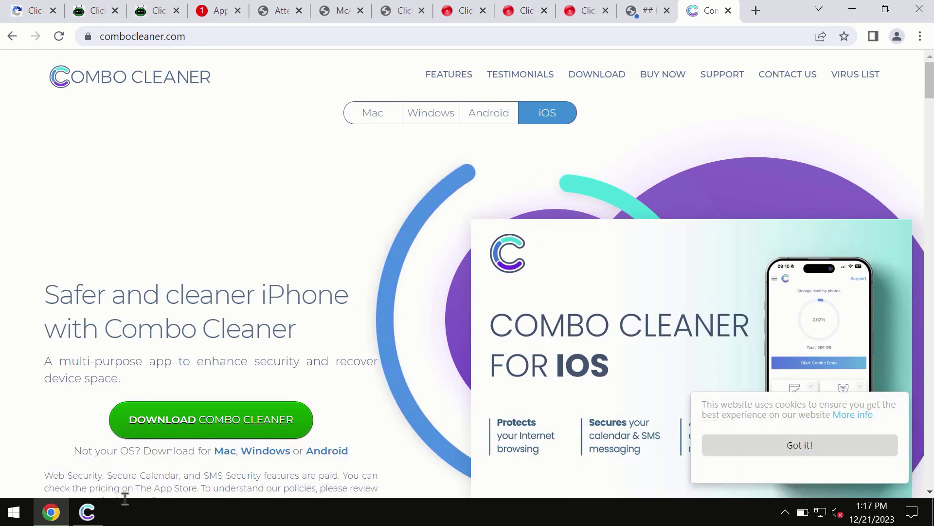
left_click(852, 10)
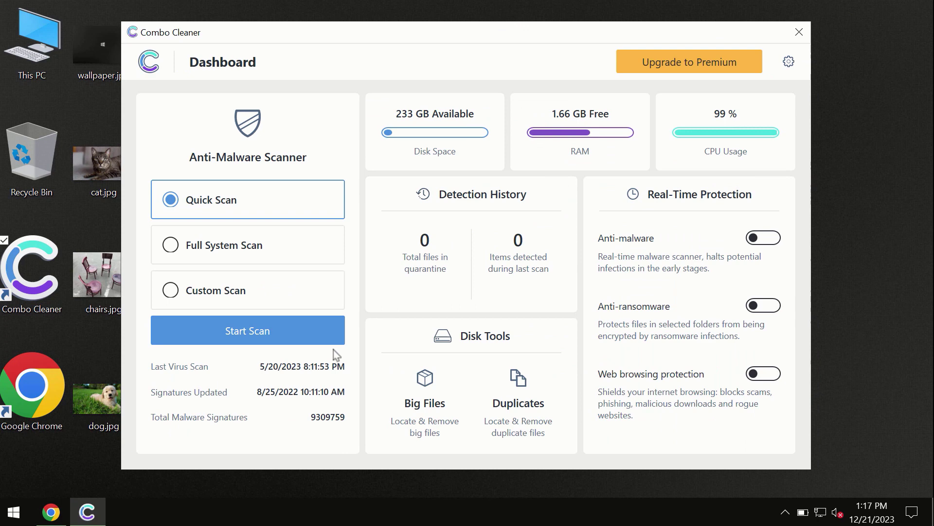
Run the Quick Scan to find six spam threats, then view and leave the Premium upgrade page.
left_click(247, 334)
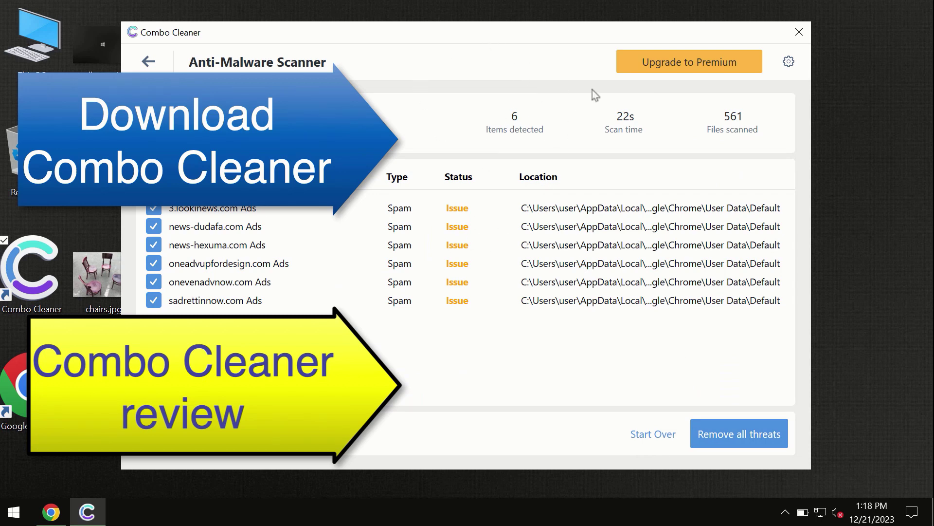
left_click(669, 72)
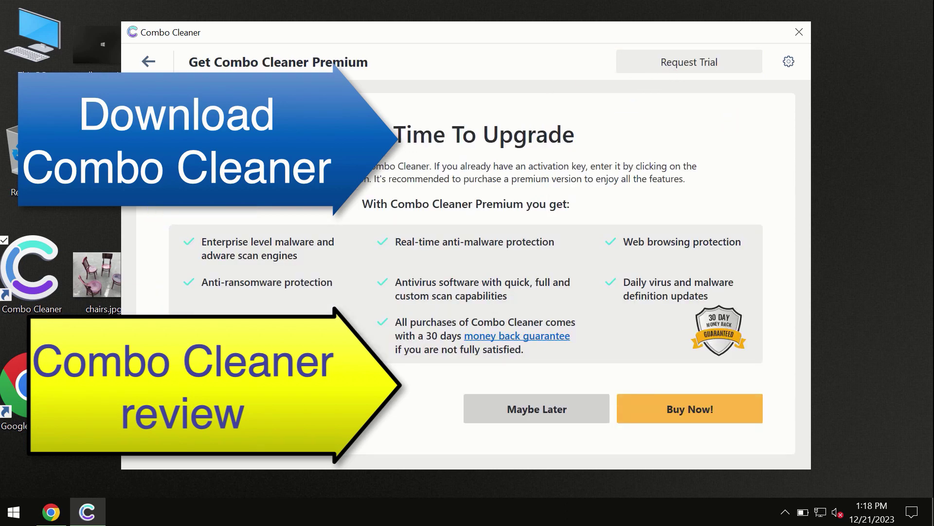
left_click(153, 65)
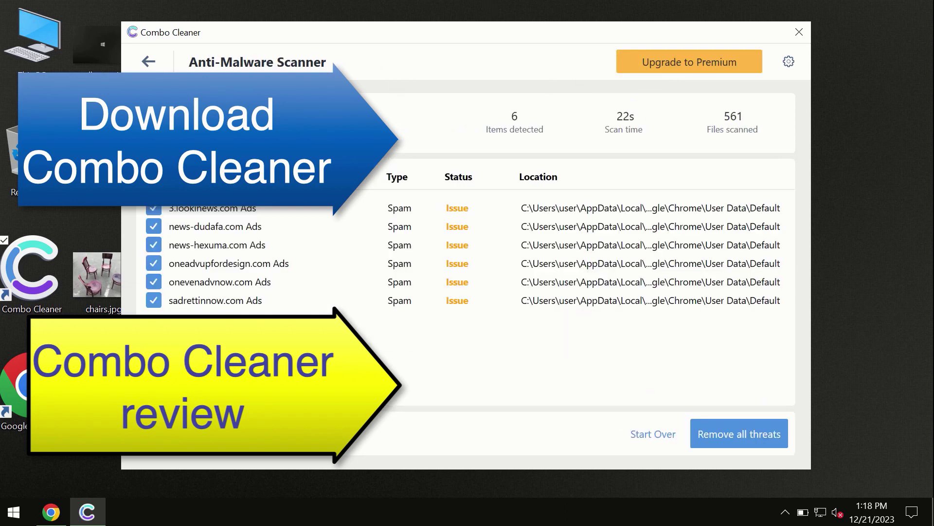